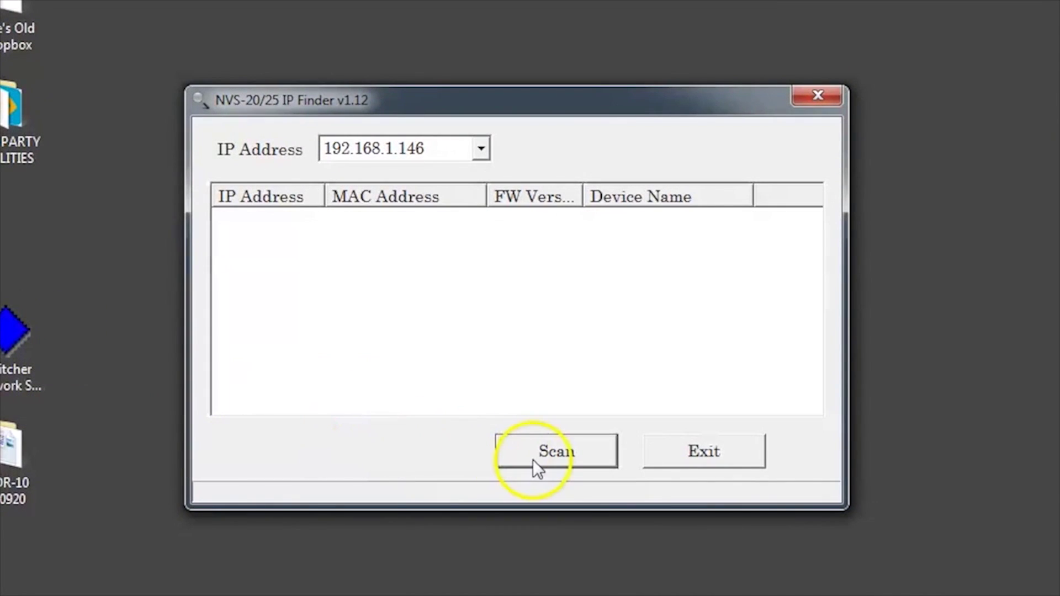
Step: Scan the network in NVS-20/25 IP Finder and open the NVS-25 found at 192.168.1.20
{"action": "left_click", "coordinate": [538, 450]}
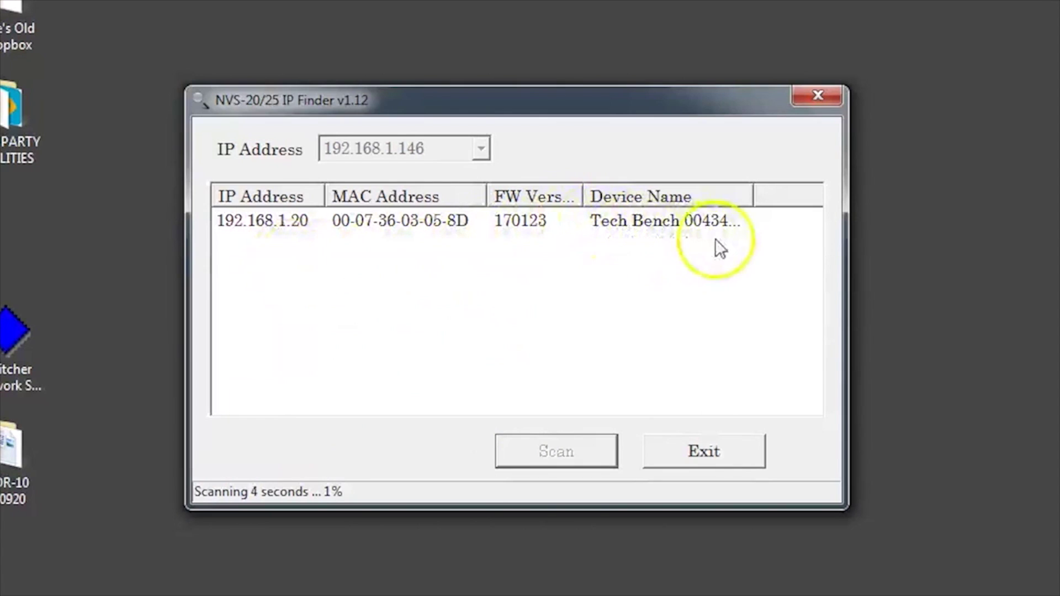
{"action": "left_click", "coordinate": [466, 225]}
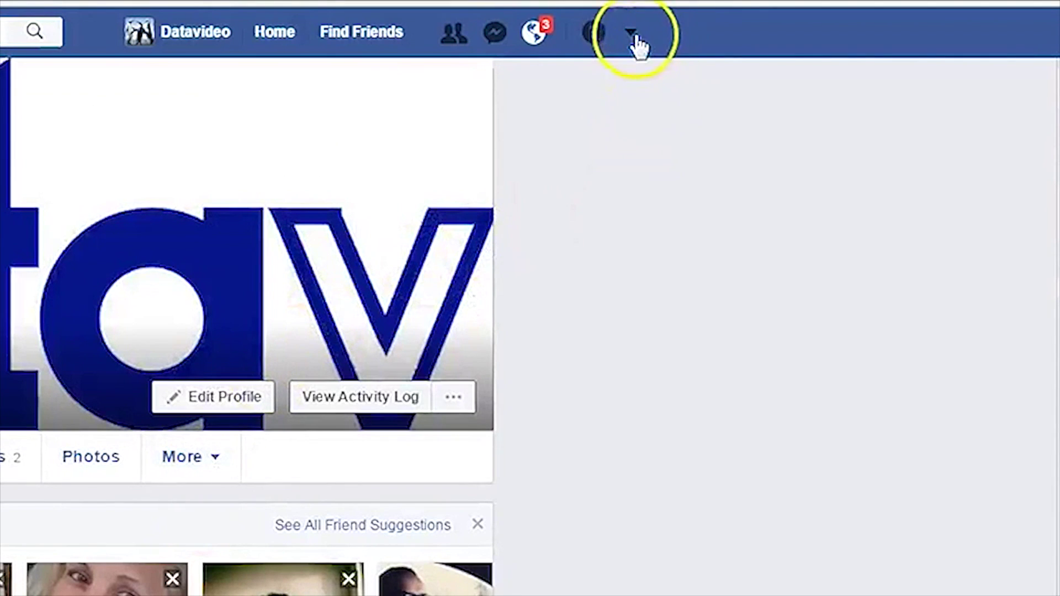
Step: Switch to the FB_Live_Test page and start a new live video from its Video Library
{"action": "left_click", "coordinate": [634, 35]}
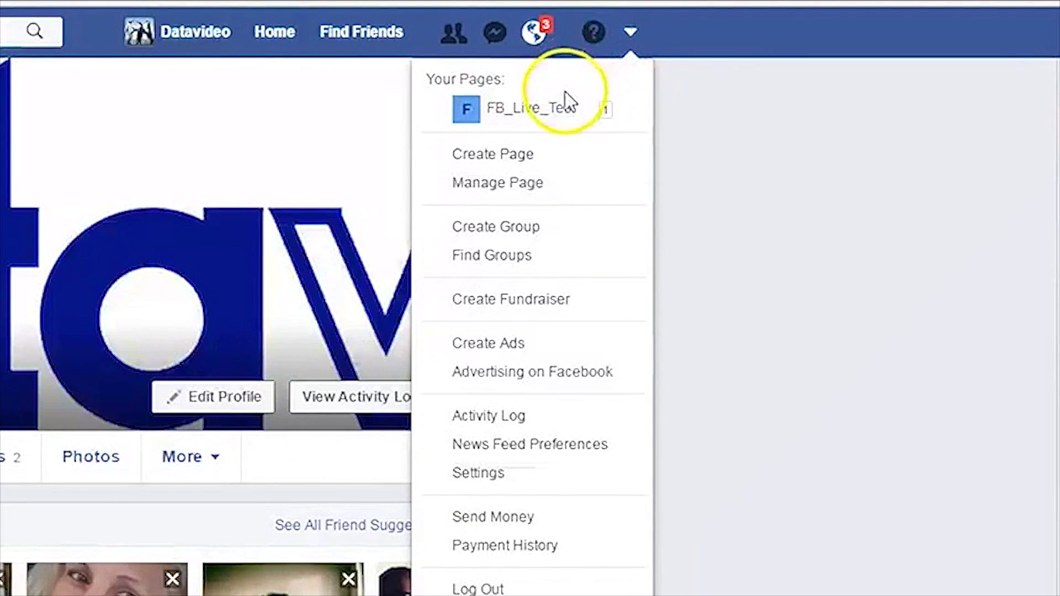
{"action": "left_click", "coordinate": [561, 111]}
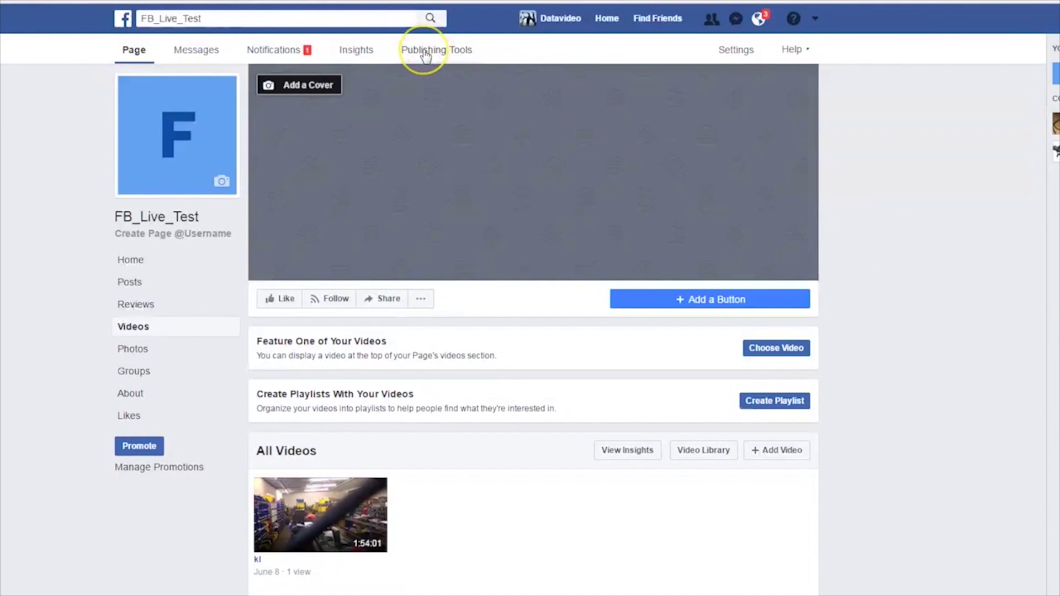
{"action": "left_click", "coordinate": [423, 51]}
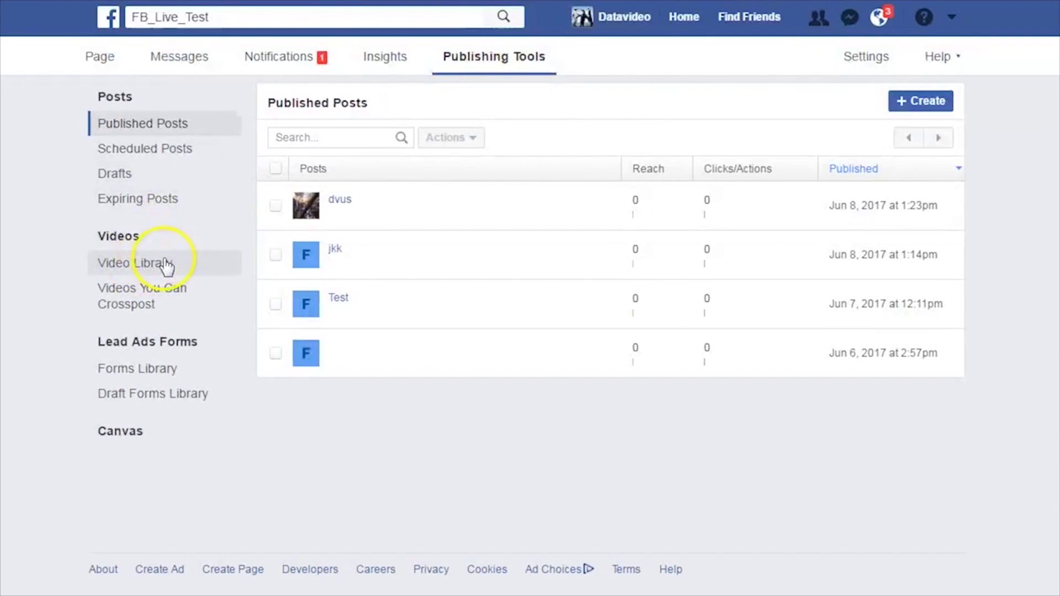
{"action": "left_click", "coordinate": [166, 264]}
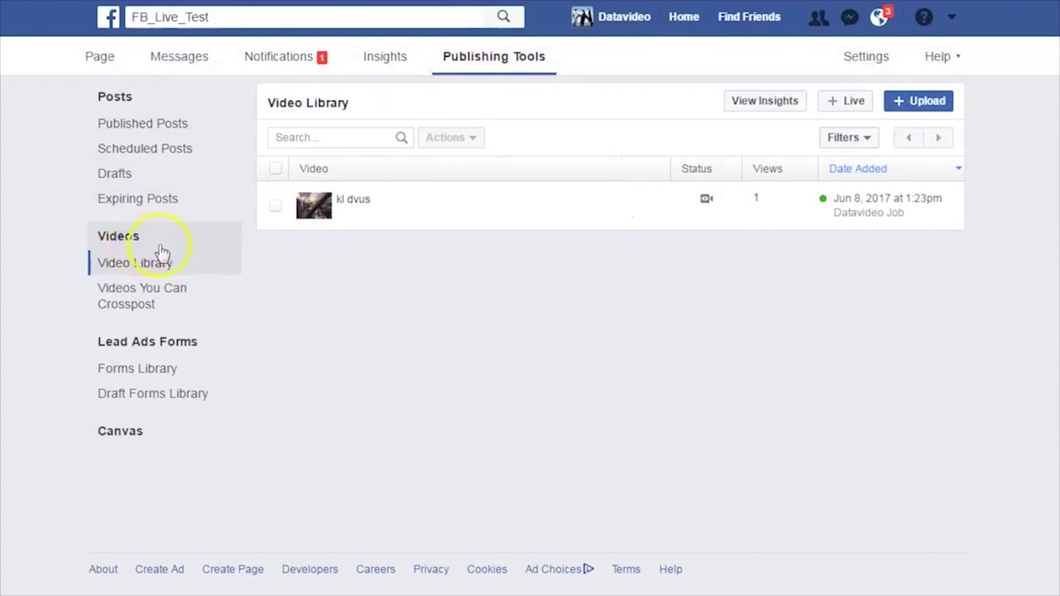
{"action": "left_click", "coordinate": [855, 102]}
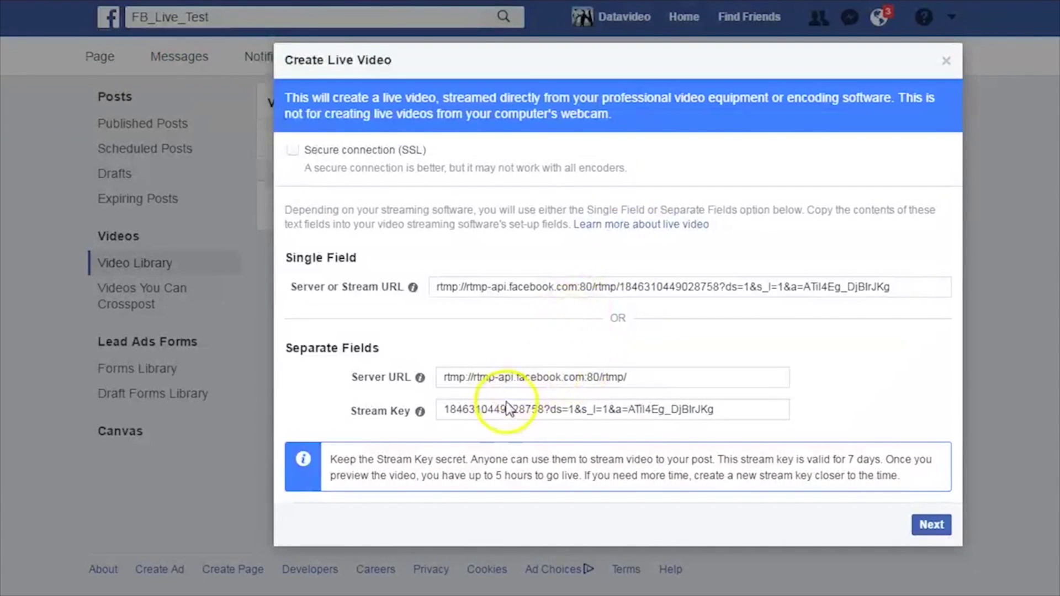
Step: Select the Server URL rtmp://rtmp-api.facebook.com:80/rtmp/ under Separate Fields to copy it
{"action": "left_click", "coordinate": [508, 377]}
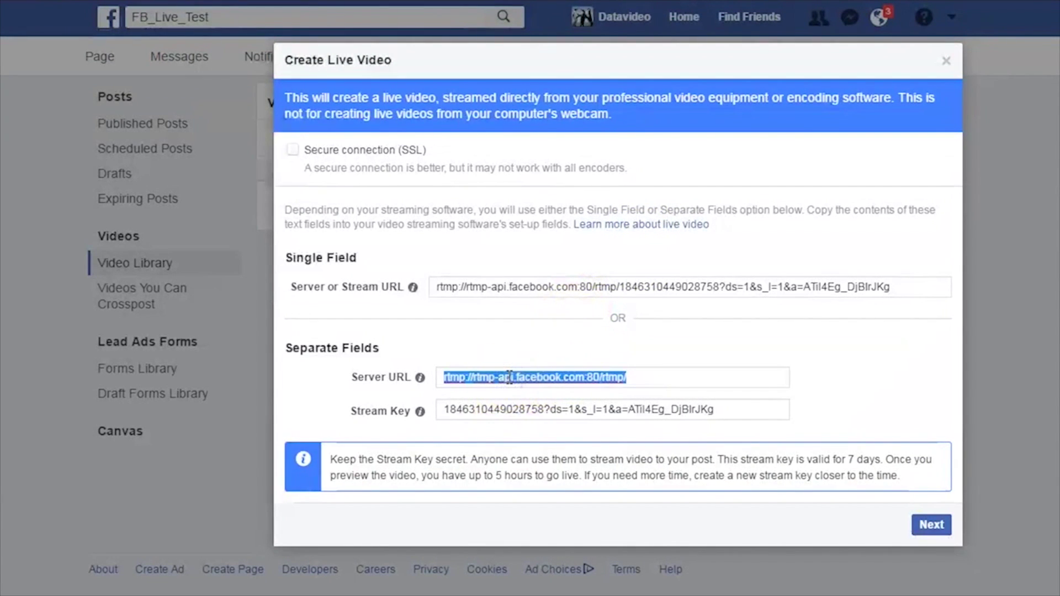
{"action": "left_click", "coordinate": [510, 377]}
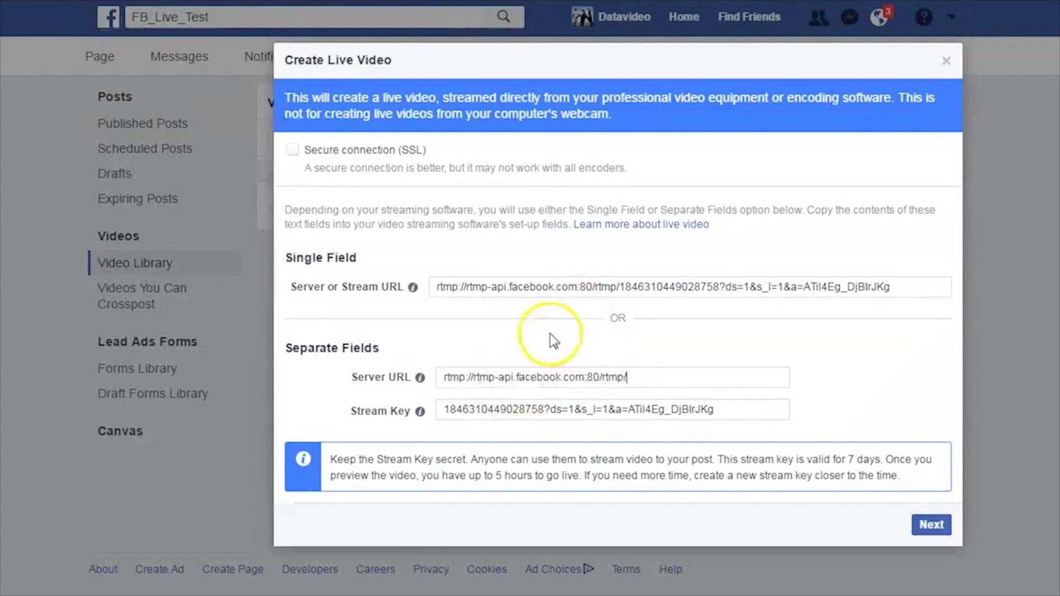
{"action": "left_click", "coordinate": [542, 377]}
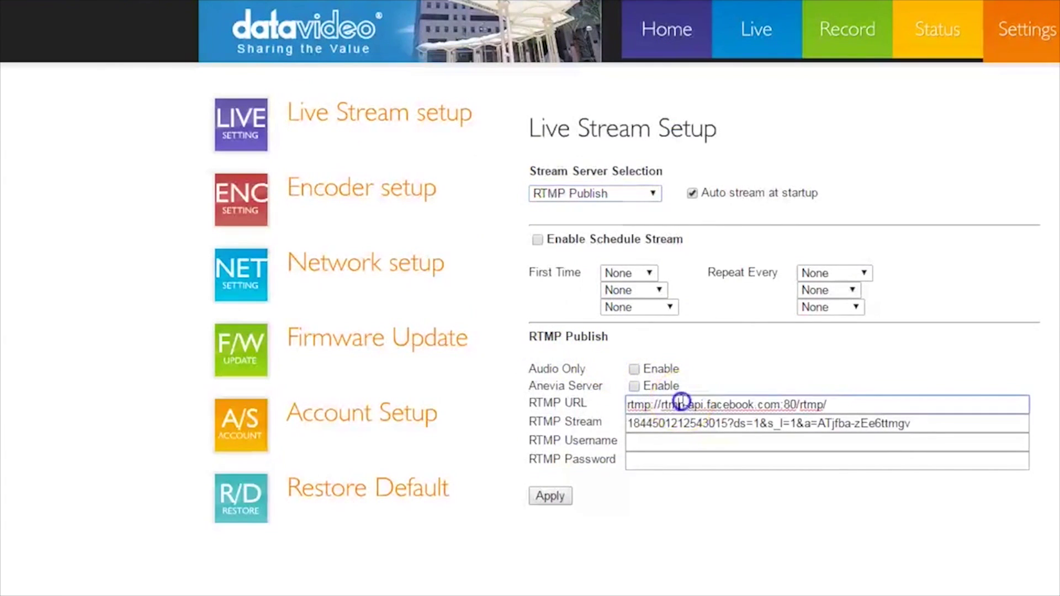
Step: Clear the old values from the NVS-25's RTMP URL and RTMP Stream fields
{"action": "triple_click", "coordinate": [683, 404]}
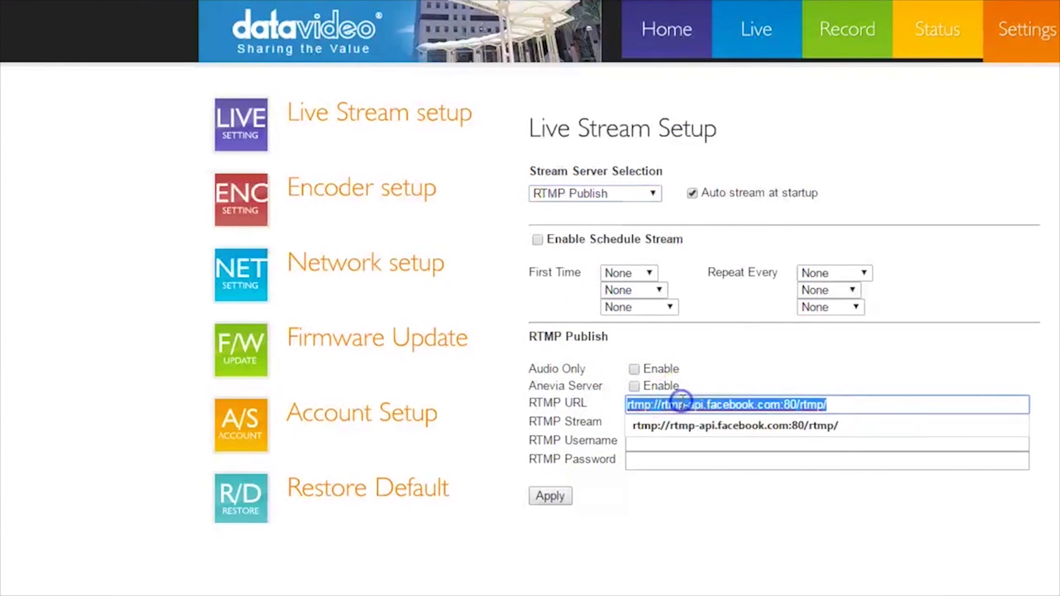
{"action": "left_click", "coordinate": [827, 426]}
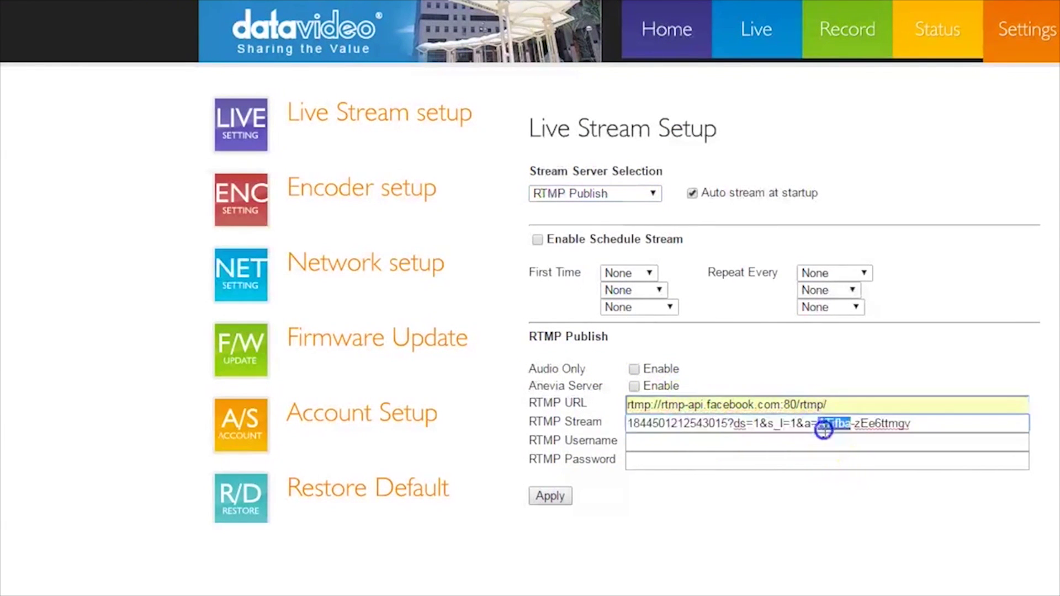
{"action": "left_click", "coordinate": [824, 427]}
{"action": "triple_click", "coordinate": [824, 425]}
{"action": "key", "text": "BackSpace"}
{"action": "triple_click", "coordinate": [855, 404]}
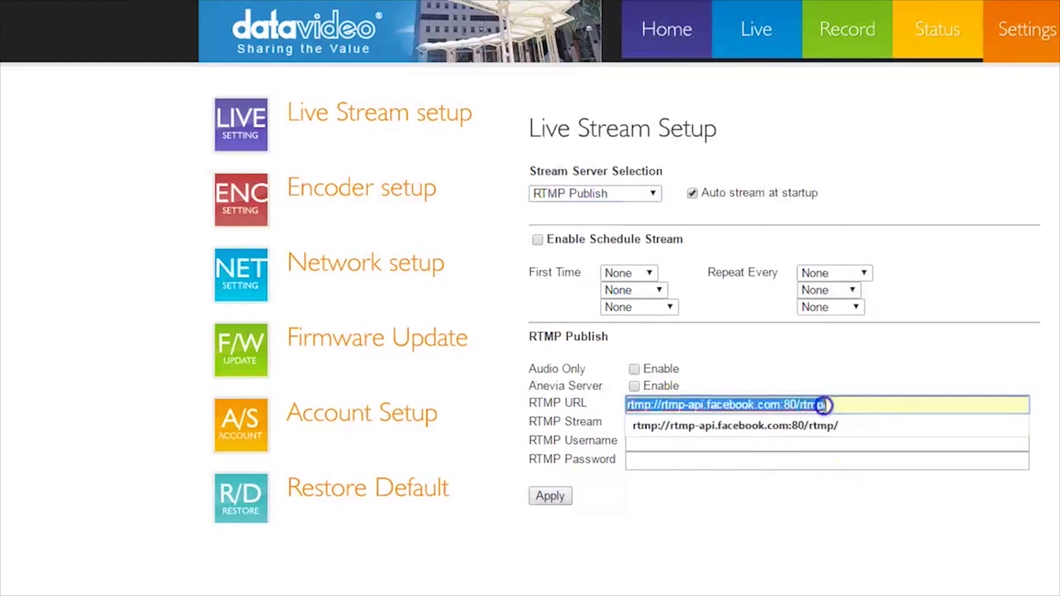
{"action": "key", "text": "BackSpace"}
{"action": "left_click", "coordinate": [928, 173]}
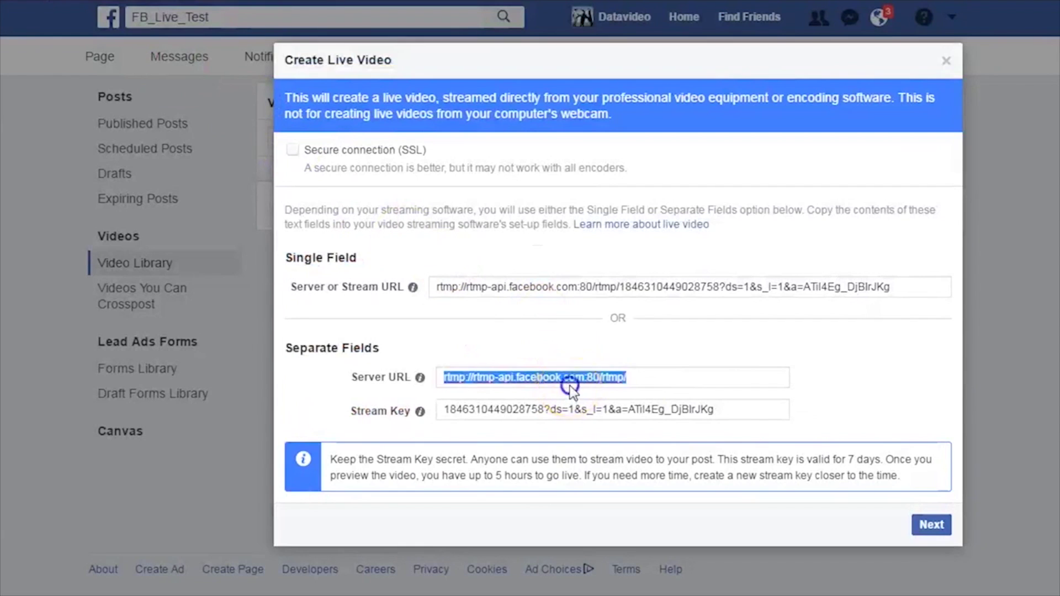
{"action": "left_click", "coordinate": [570, 381]}
{"action": "triple_click", "coordinate": [570, 381]}
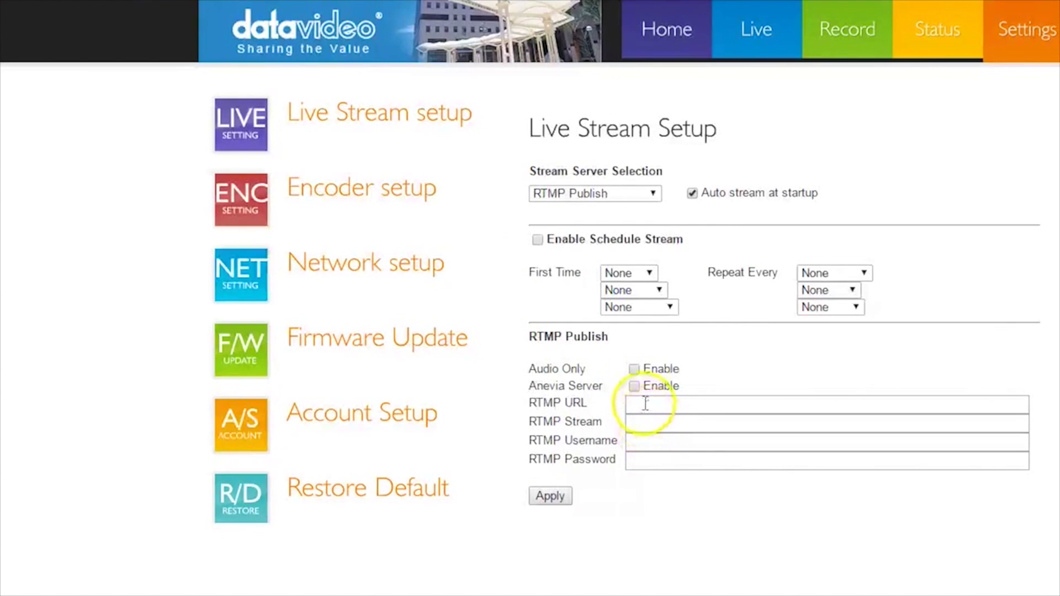
{"action": "left_click", "coordinate": [644, 404]}
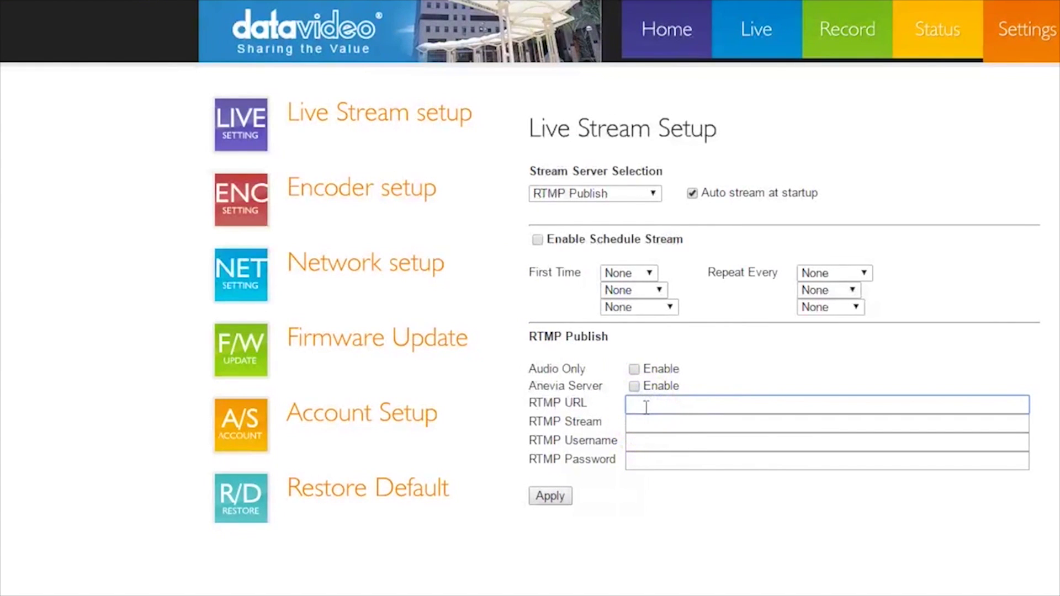
{"action": "left_click", "coordinate": [646, 406]}
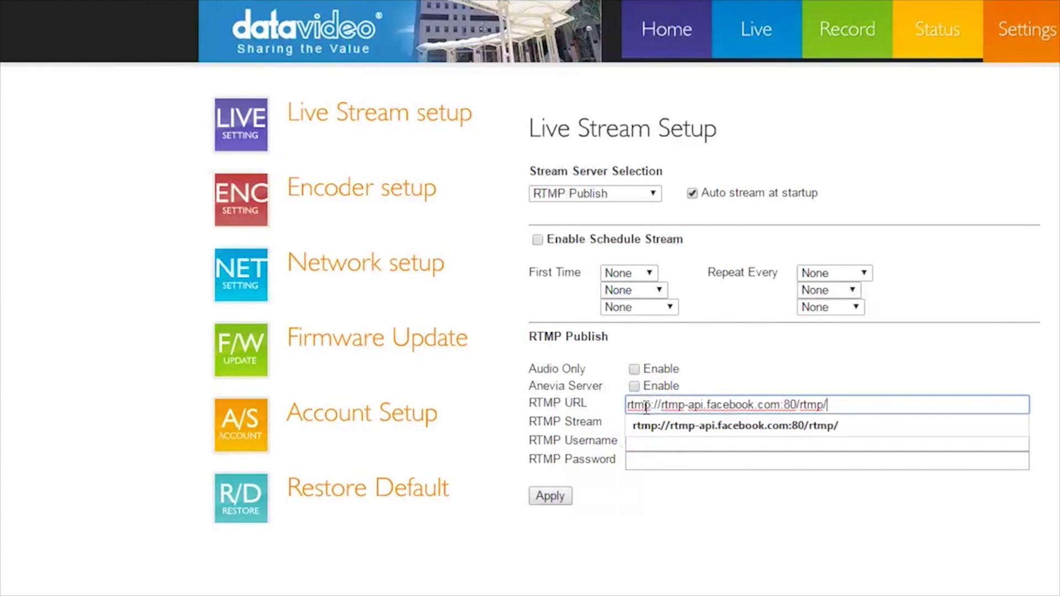
{"action": "left_click", "coordinate": [718, 428]}
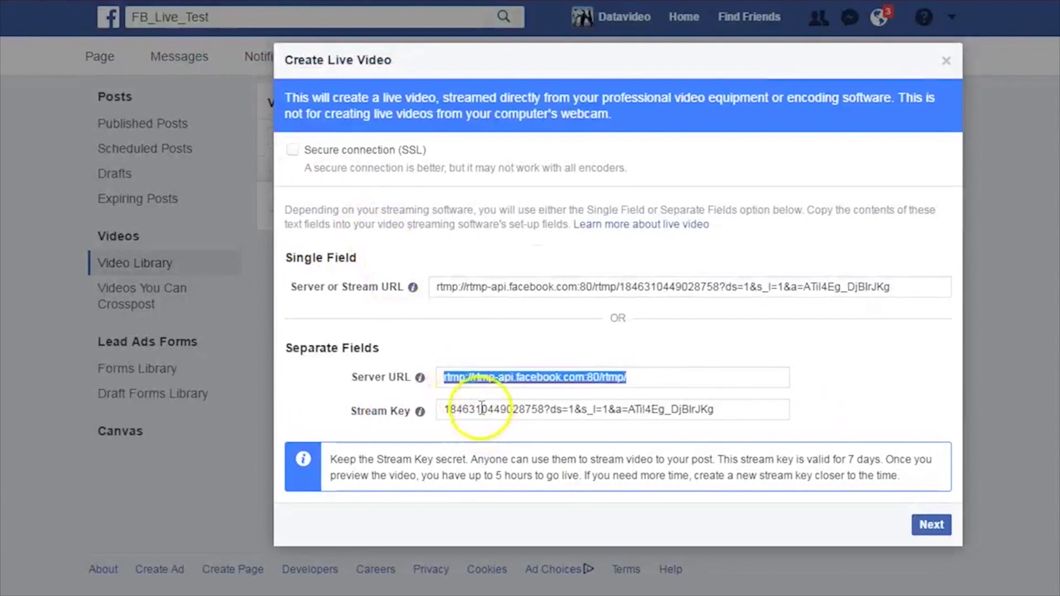
Step: Paste Facebook's stream key into RTMP Stream and apply the RTMP settings
{"action": "left_click", "coordinate": [480, 409]}
{"action": "key", "text": "ctrl+c"}
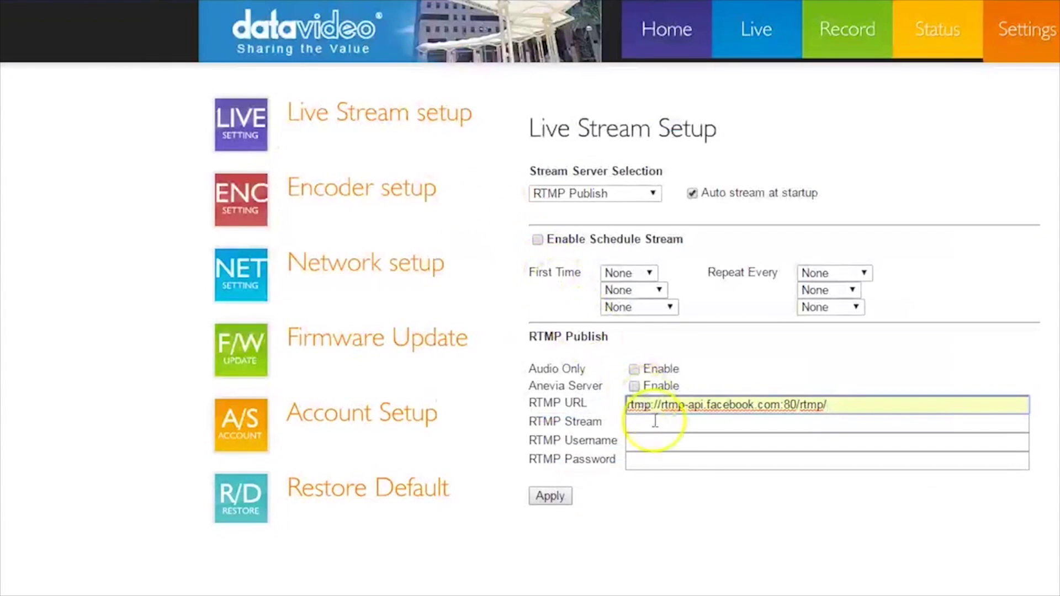
{"action": "left_click", "coordinate": [656, 428]}
{"action": "key", "text": "ctrl+v"}
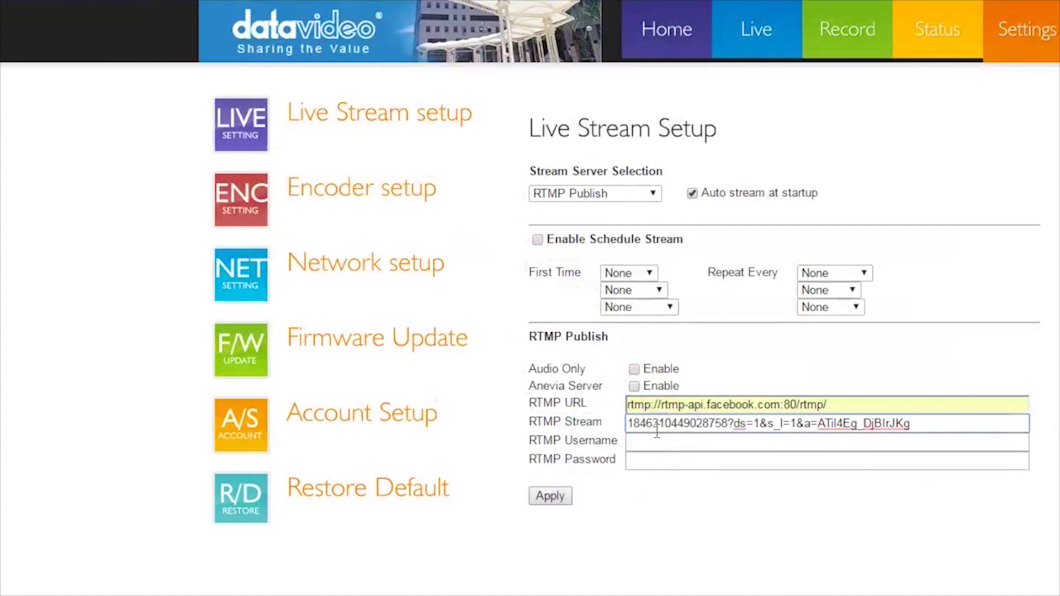
{"action": "left_click", "coordinate": [560, 501]}
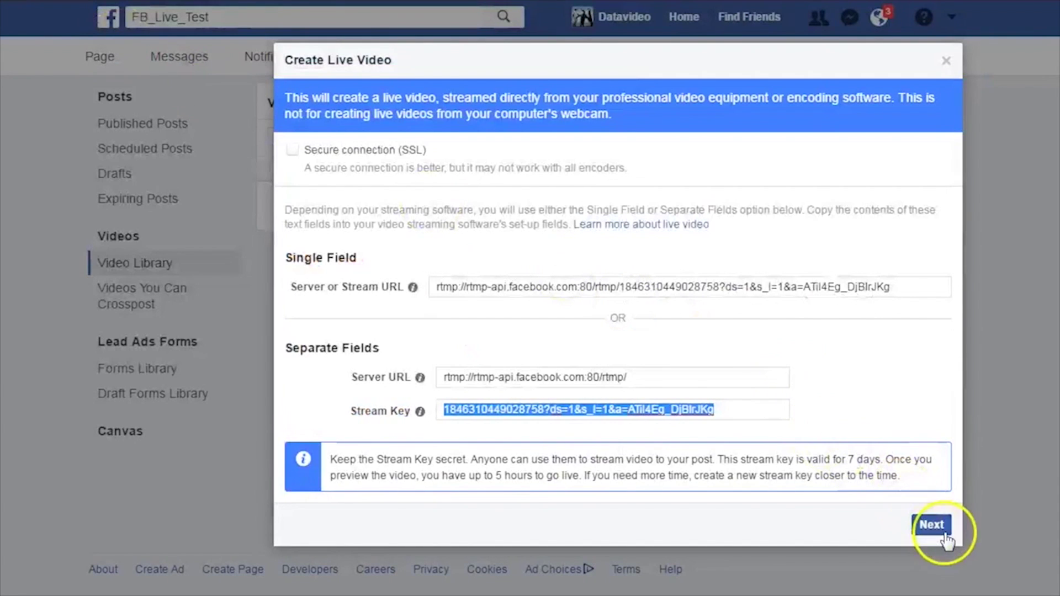
Step: Continue to the live video details, describing it 'Datavideo NVS-25 TEST' and titling it 'Test Stream for a tutorial'
{"action": "left_click", "coordinate": [938, 530]}
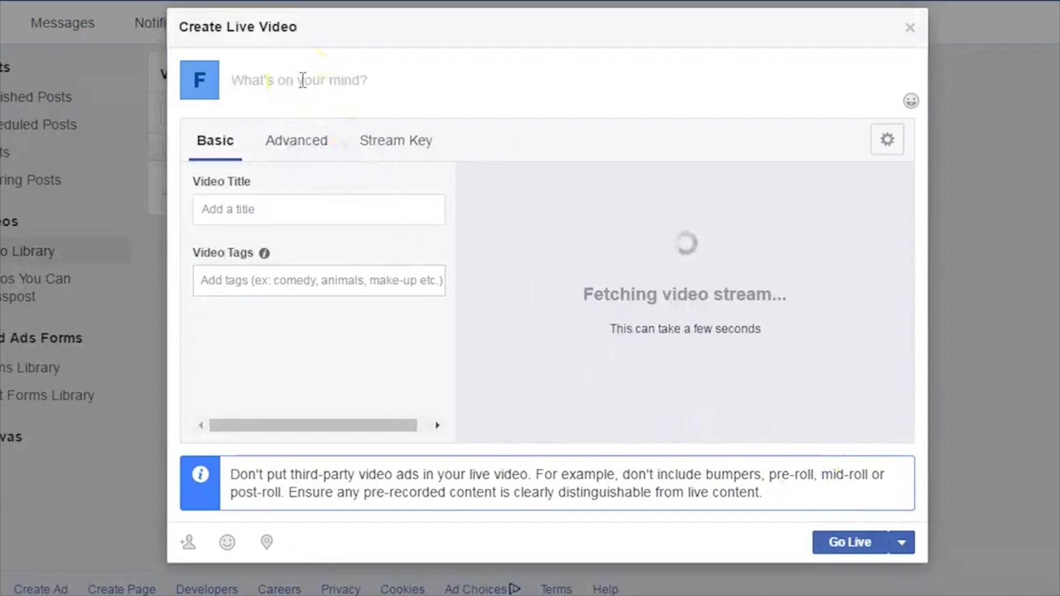
{"action": "type", "text": "Datav"}
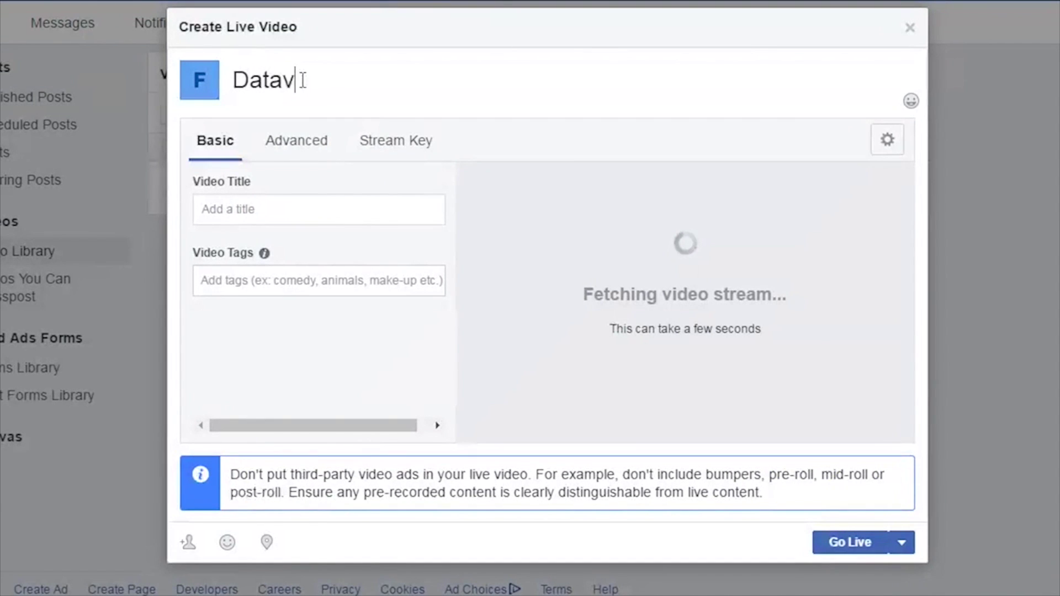
{"action": "type", "text": "ideo "}
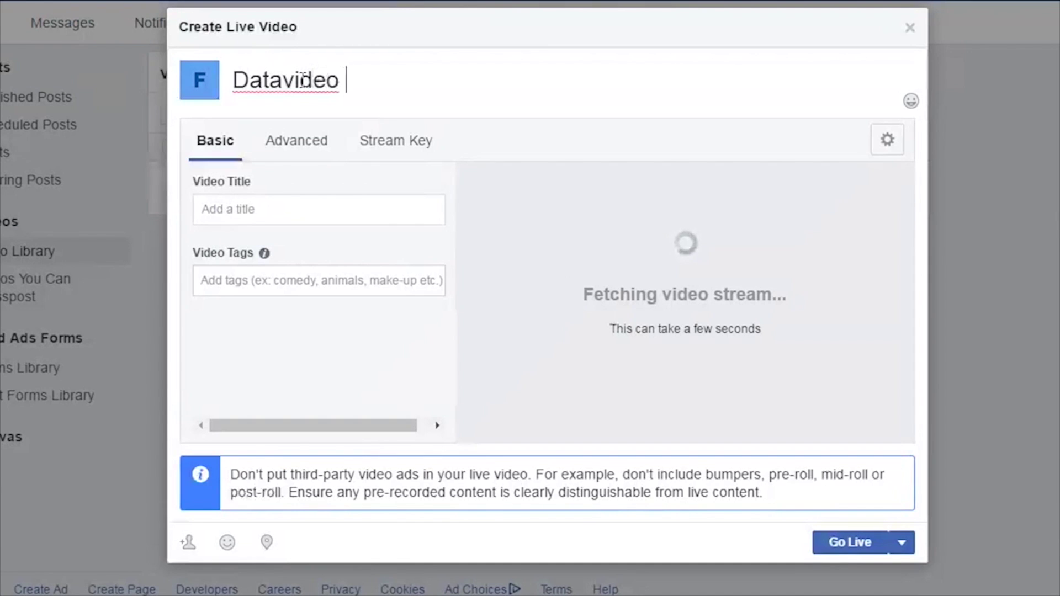
{"action": "type", "text": "NVS-25"}
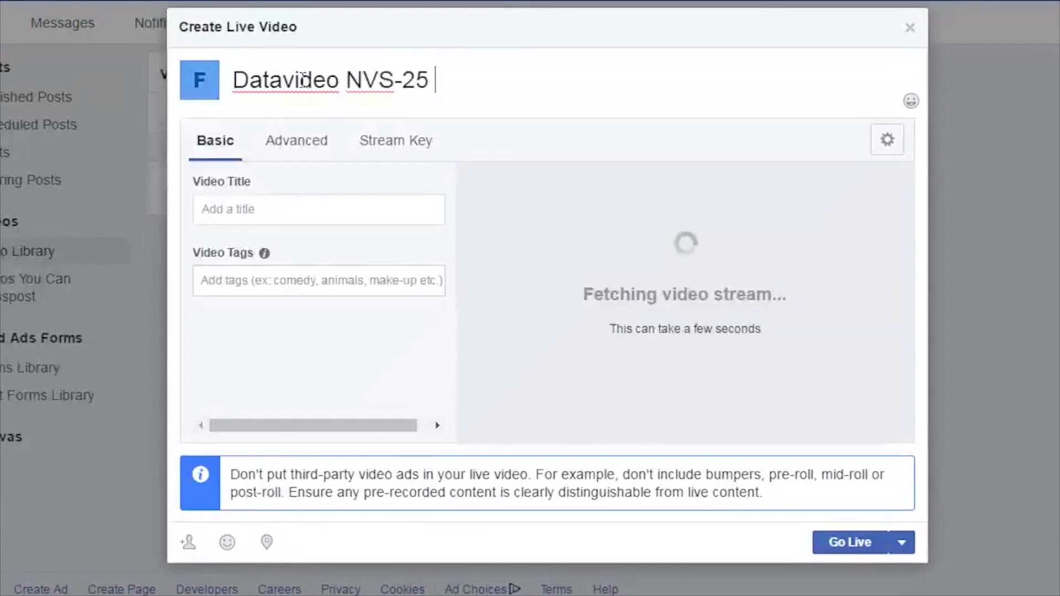
{"action": "type", "text": " TEST"}
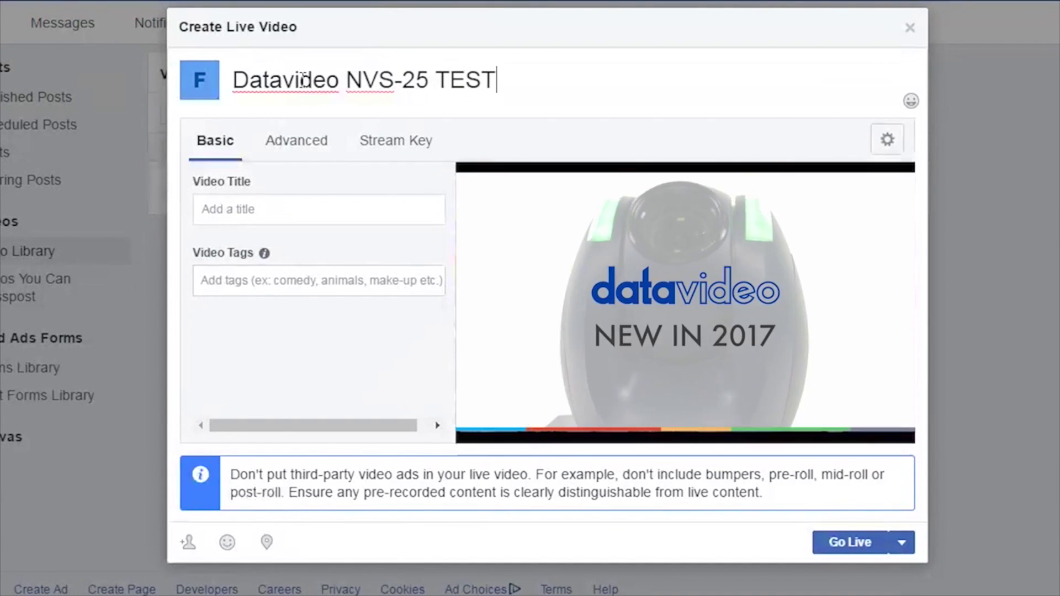
{"action": "left_click", "coordinate": [223, 209]}
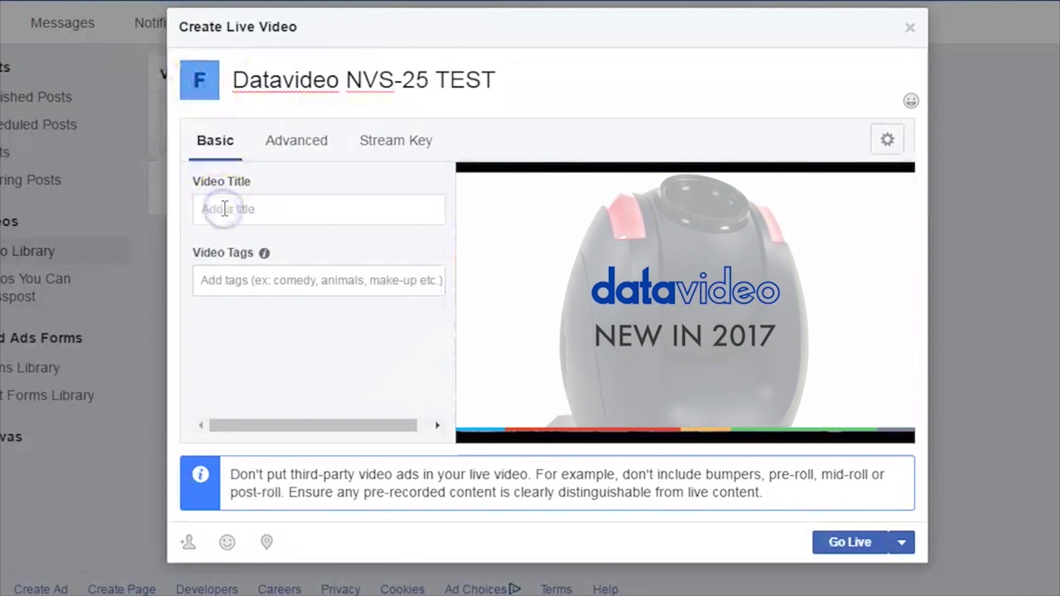
{"action": "type", "text": "Test S"}
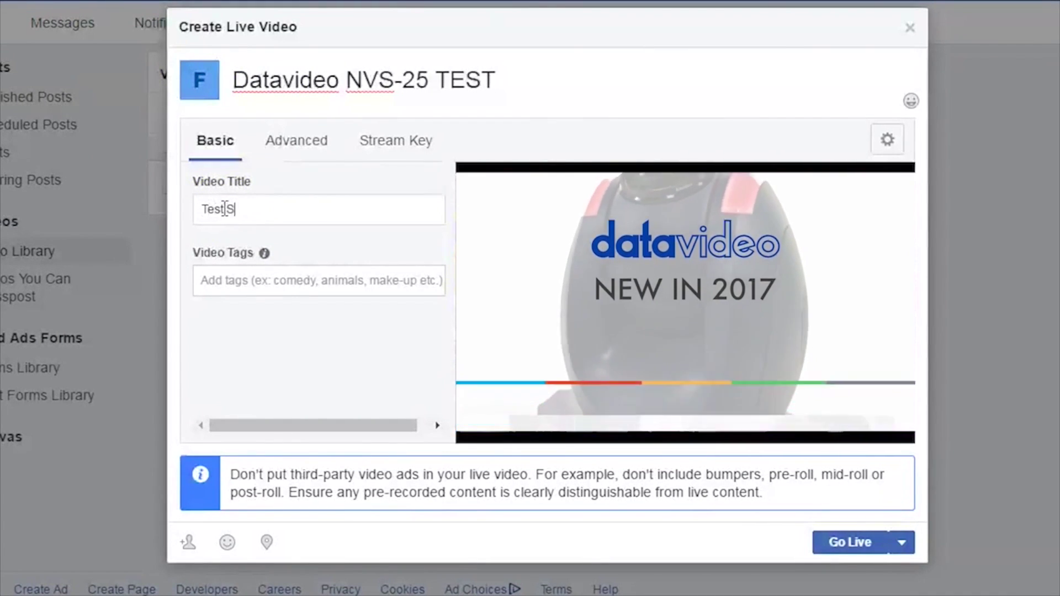
{"action": "type", "text": "tream for a tutorial"}
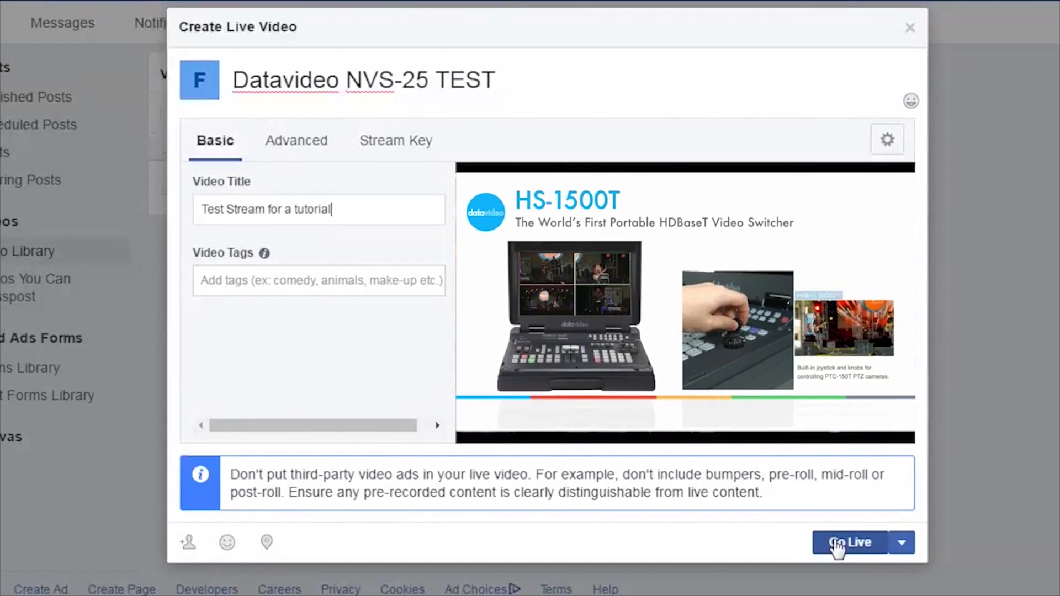
Step: Go Live with the 'Test Stream for a tutorial' broadcast and confirm
{"action": "left_click", "coordinate": [834, 539]}
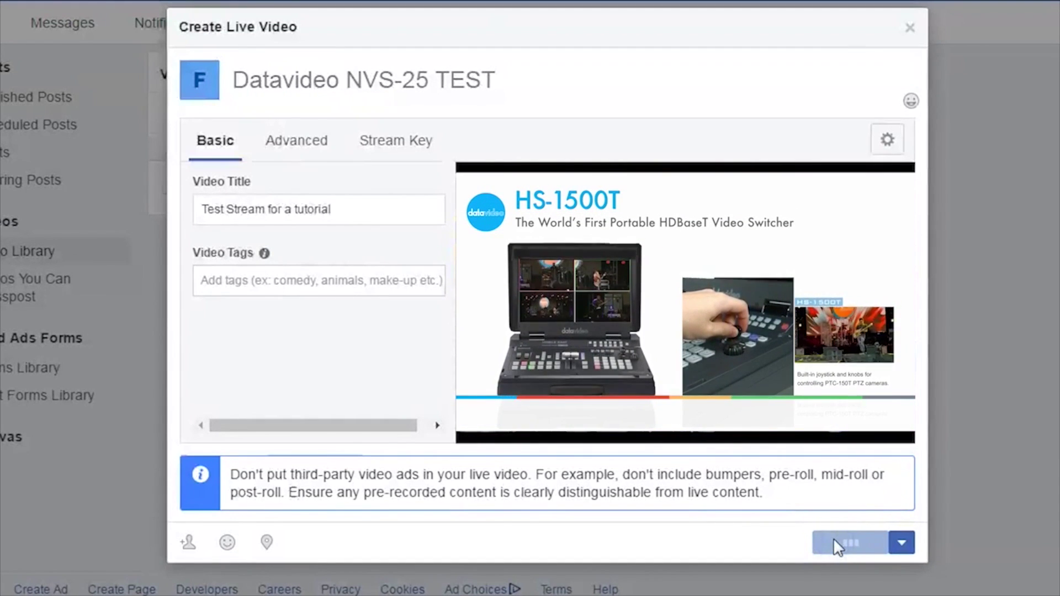
{"action": "left_click", "coordinate": [827, 539]}
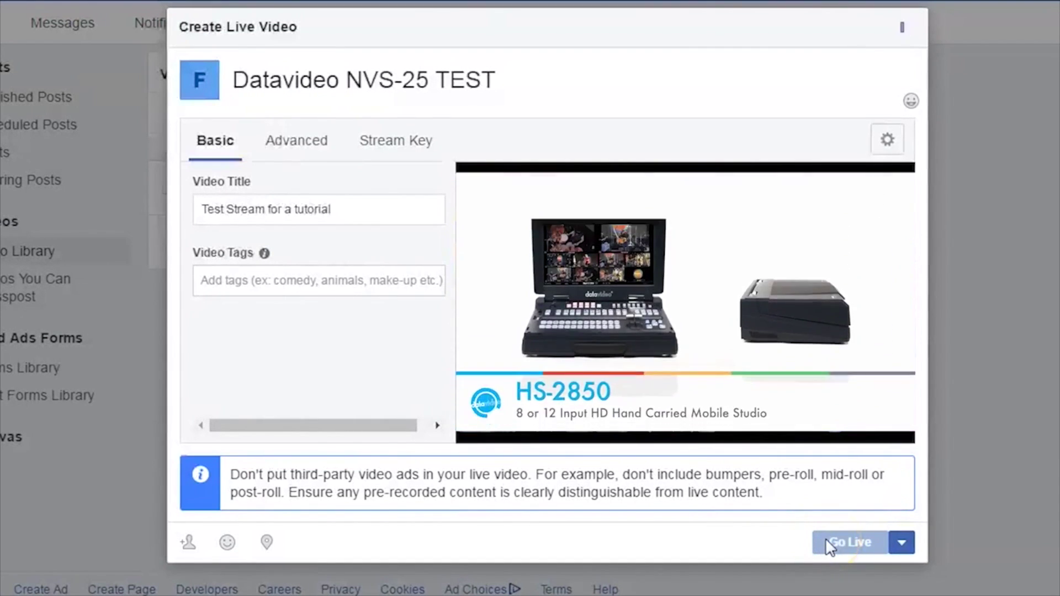